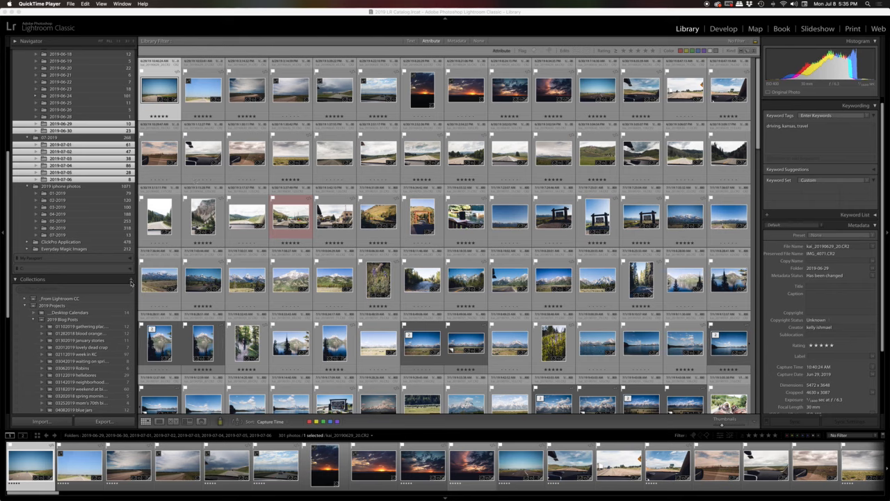
Create a collection set named "___2019 Montana Road Trip" inside the 2019 Projects set and open it
{"action": "left_click", "coordinate": [131, 281]}
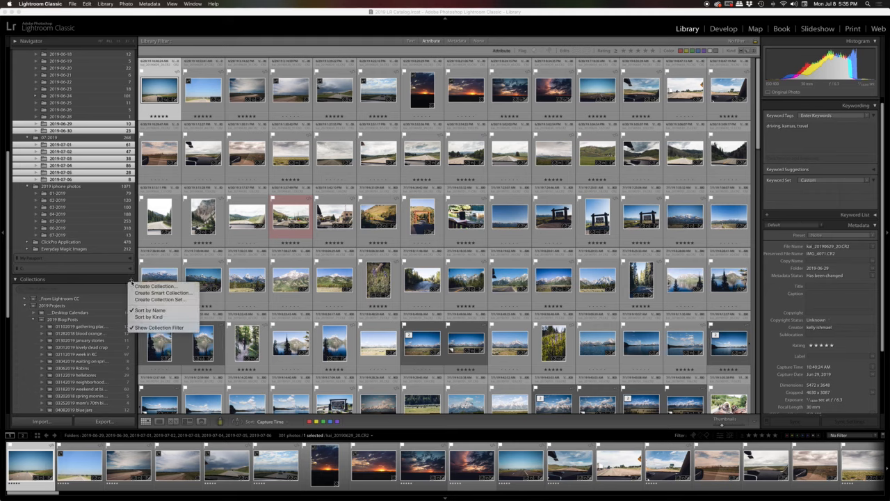
{"action": "left_click", "coordinate": [132, 281]}
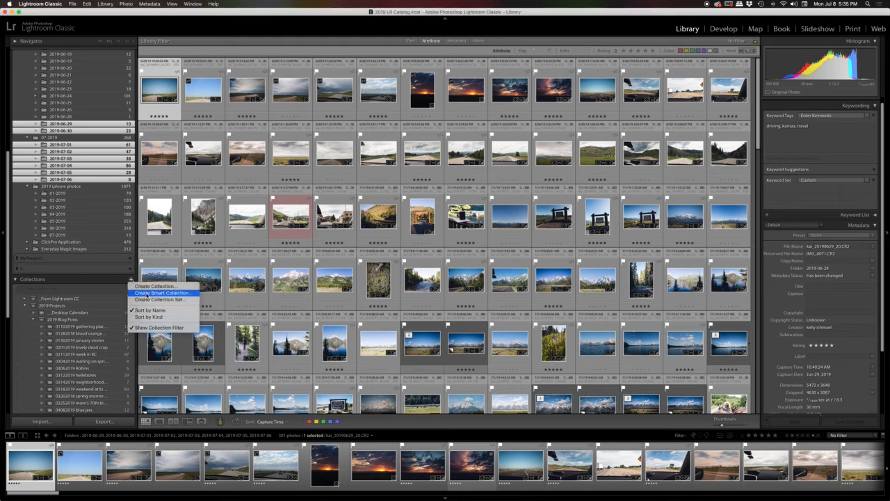
{"action": "left_click", "coordinate": [155, 299]}
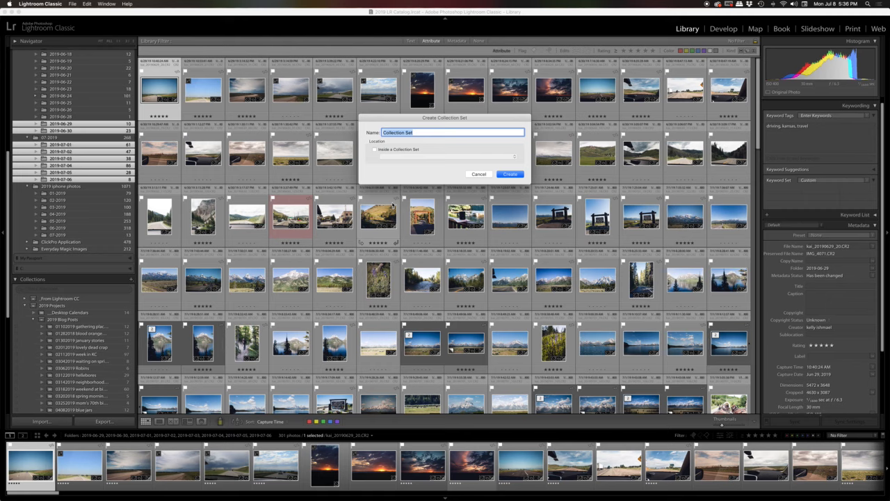
{"action": "type", "text": "___2019 Montana Road Trip"}
{"action": "left_click", "coordinate": [374, 150]}
{"action": "left_click", "coordinate": [389, 158]}
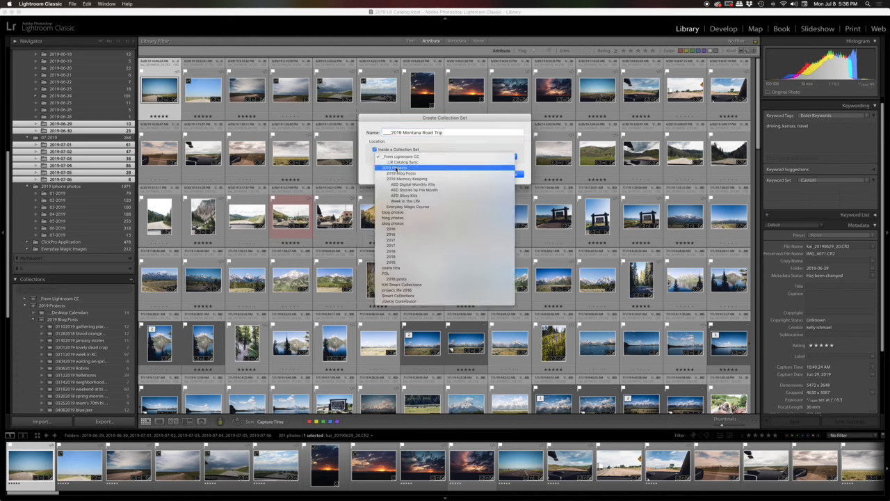
{"action": "left_click", "coordinate": [395, 168]}
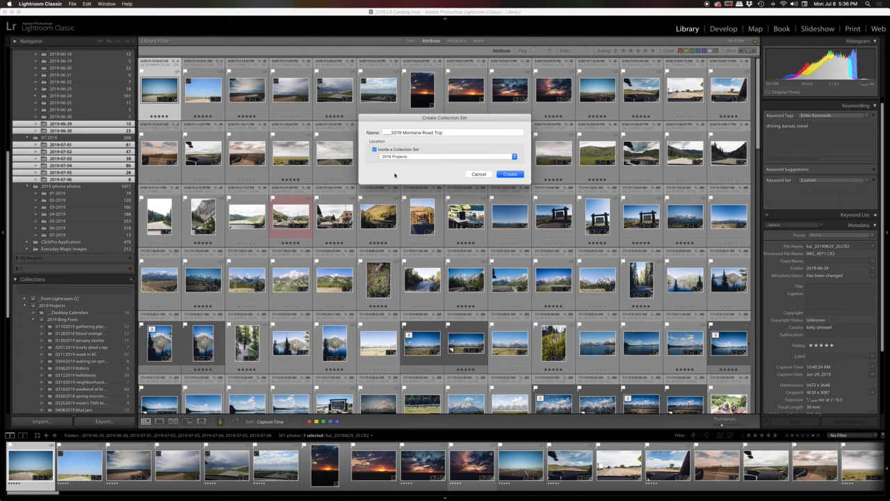
{"action": "left_click", "coordinate": [514, 175]}
{"action": "left_click", "coordinate": [512, 174]}
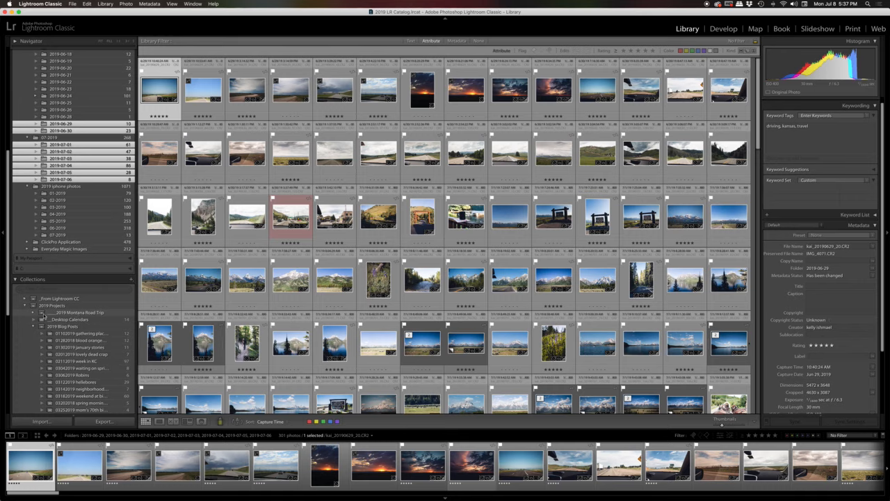
{"action": "left_click", "coordinate": [58, 314]}
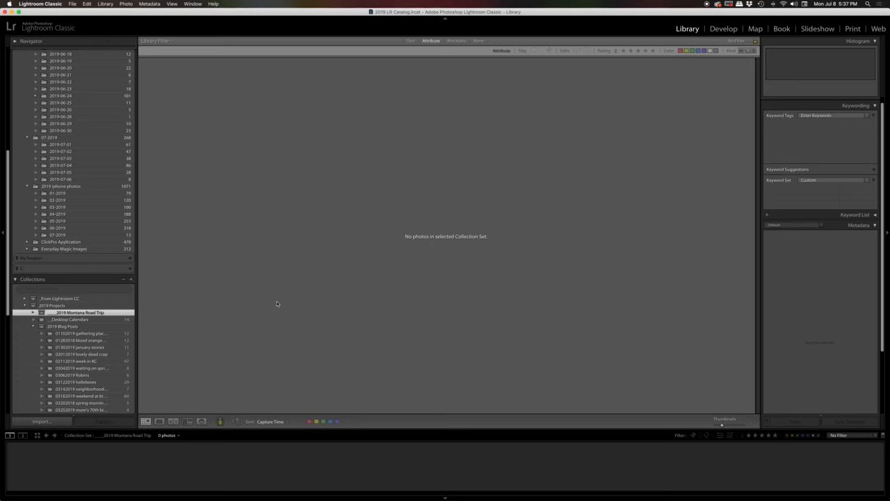
{"action": "left_click", "coordinate": [33, 313]}
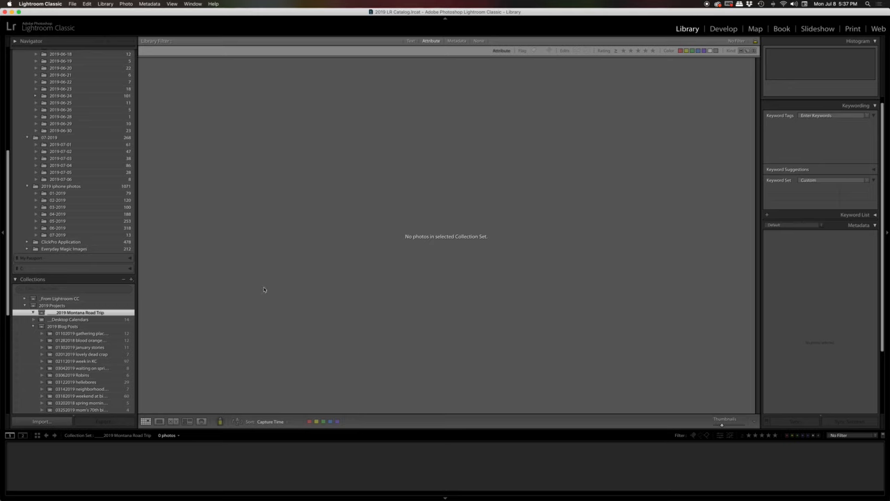
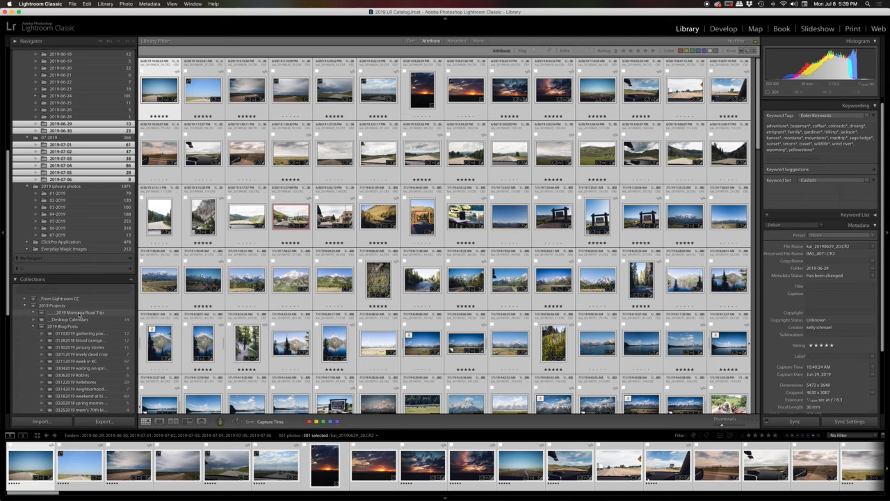
Create a collection named AllPhotos inside the 2019 Montana Road Trip set, including all the selected trip photos
{"action": "right_click", "coordinate": [80, 315]}
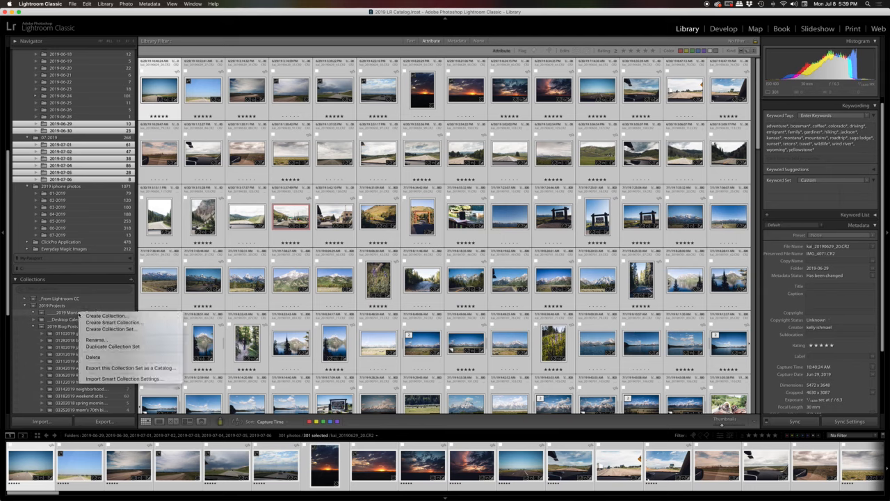
{"action": "left_click", "coordinate": [92, 318]}
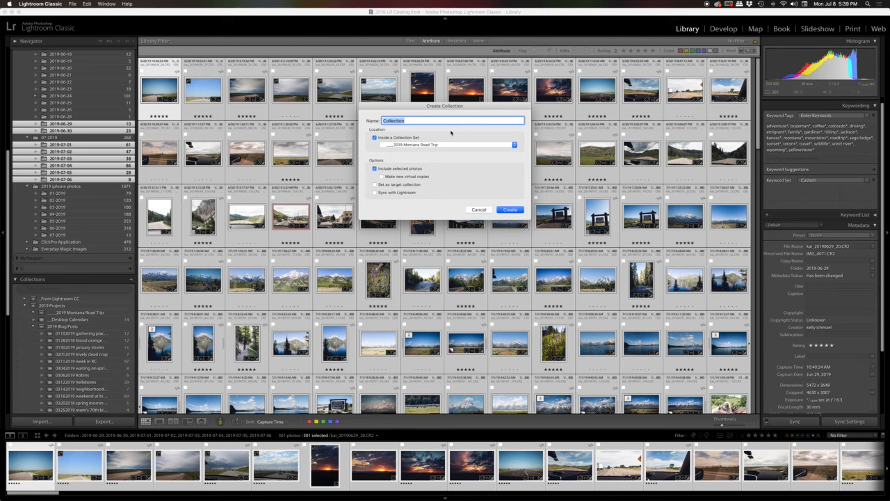
{"action": "type", "text": "AllPhotos"}
{"action": "left_click", "coordinate": [510, 209]}
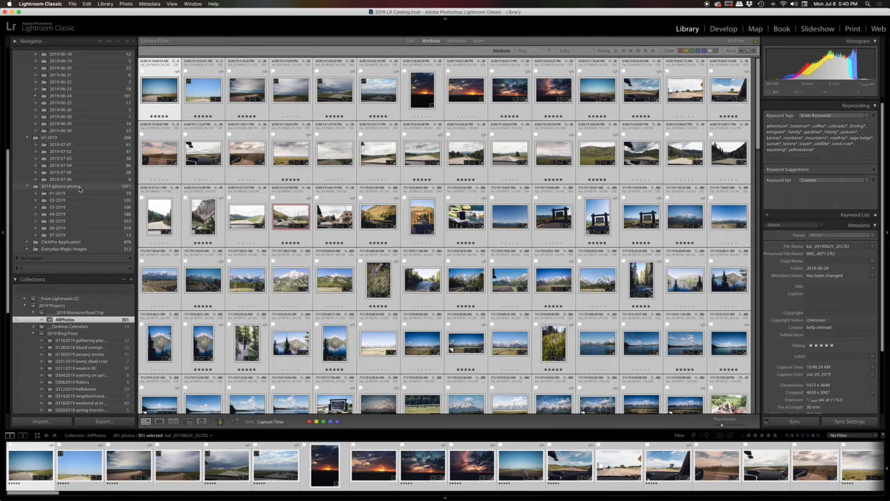
Add the 06-2019 iPhone photos, from the first through the highway shot just before the nest close-ups, to the AllPhotos collection
{"action": "left_click", "coordinate": [75, 230]}
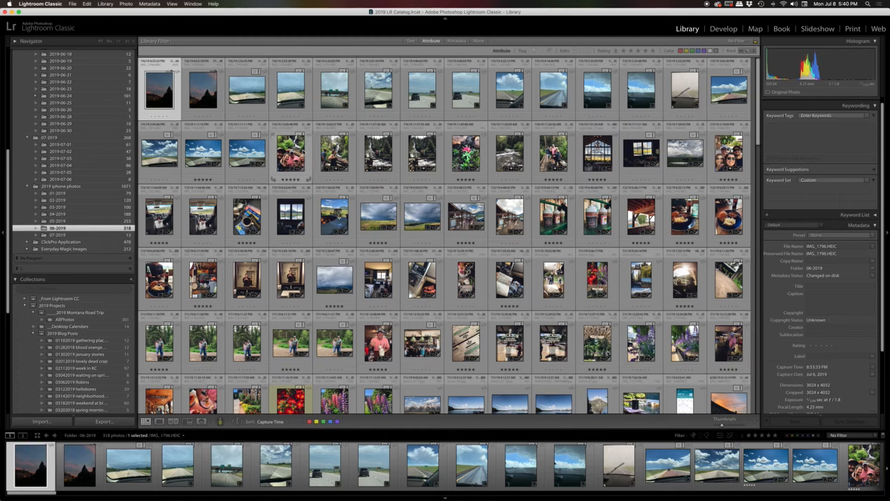
{"action": "scroll", "coordinate": [304, 152], "scroll_direction": "down", "scroll_amount": 3}
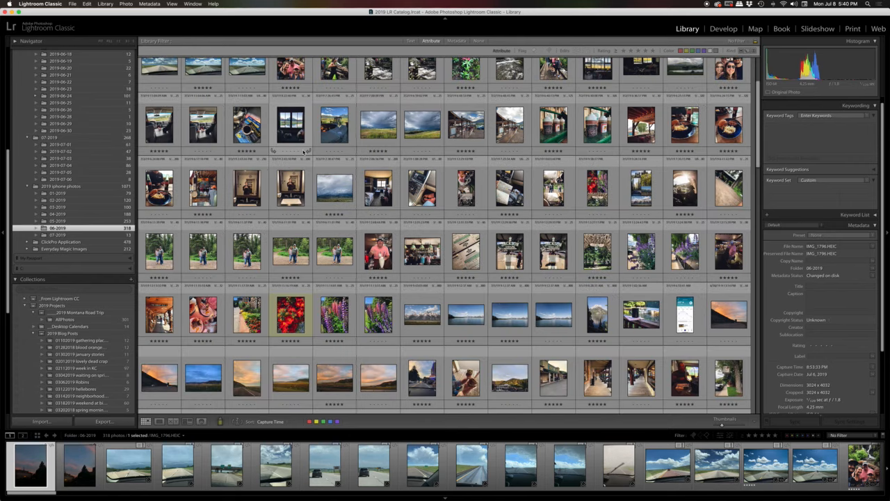
{"action": "scroll", "coordinate": [304, 151], "scroll_direction": "down", "scroll_amount": 5}
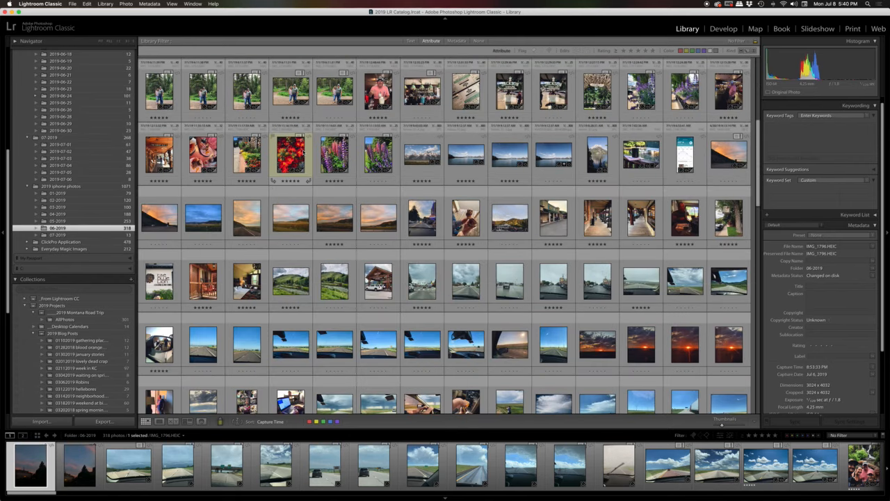
{"action": "scroll", "coordinate": [304, 151], "scroll_direction": "down", "scroll_amount": 4}
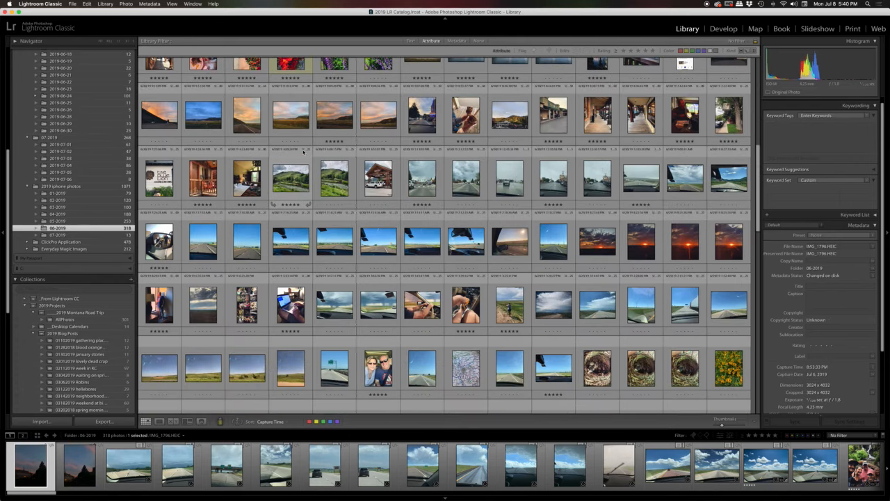
{"action": "scroll", "coordinate": [304, 152], "scroll_direction": "down", "scroll_amount": 1}
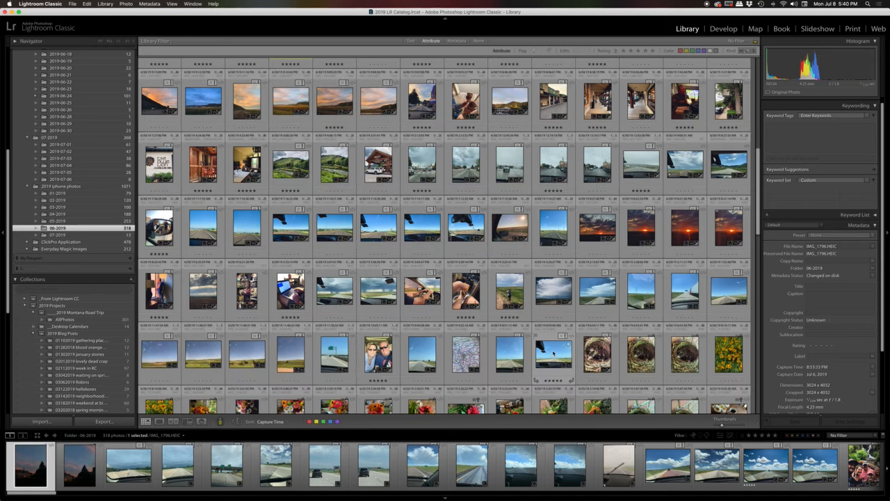
{"action": "left_click", "coordinate": [553, 353], "text": "shift"}
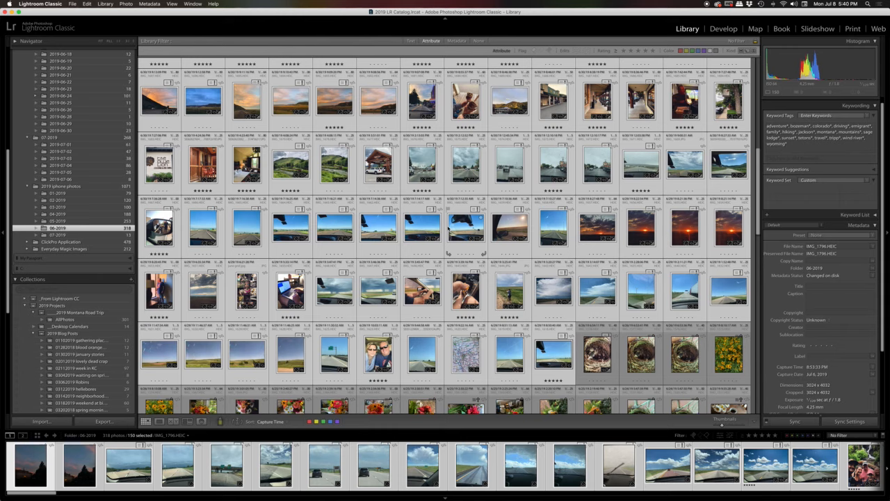
{"action": "scroll", "coordinate": [449, 228], "scroll_direction": "down", "scroll_amount": 10}
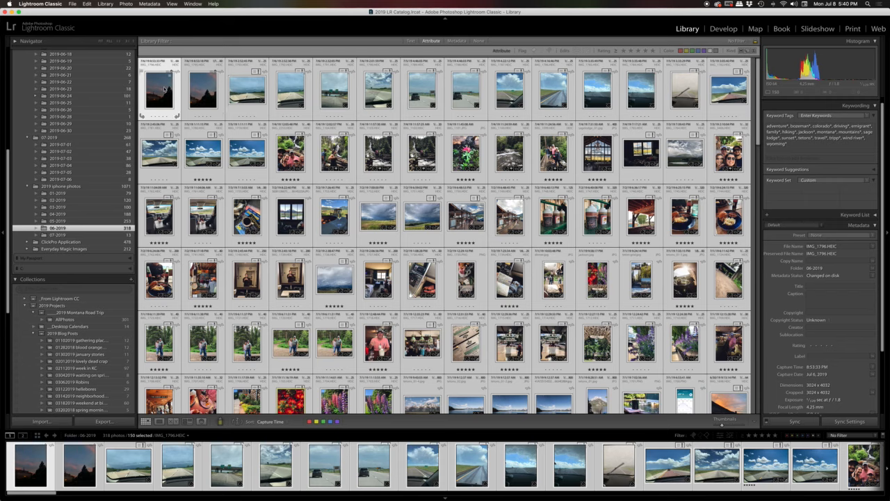
{"action": "left_click_drag", "start_coordinate": [160, 106], "coordinate": [97, 323]}
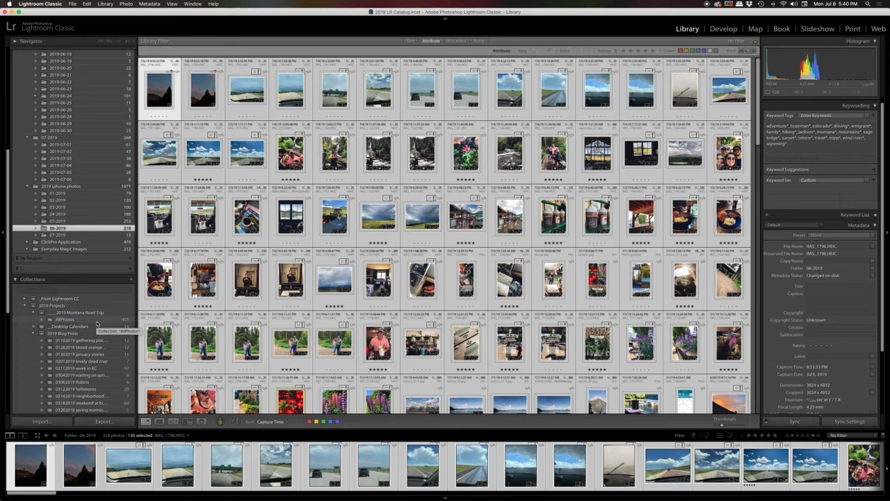
Open the AllPhotos collection, clear the photo selection and look through the combined camera and iPhone photos
{"action": "left_click", "coordinate": [97, 320]}
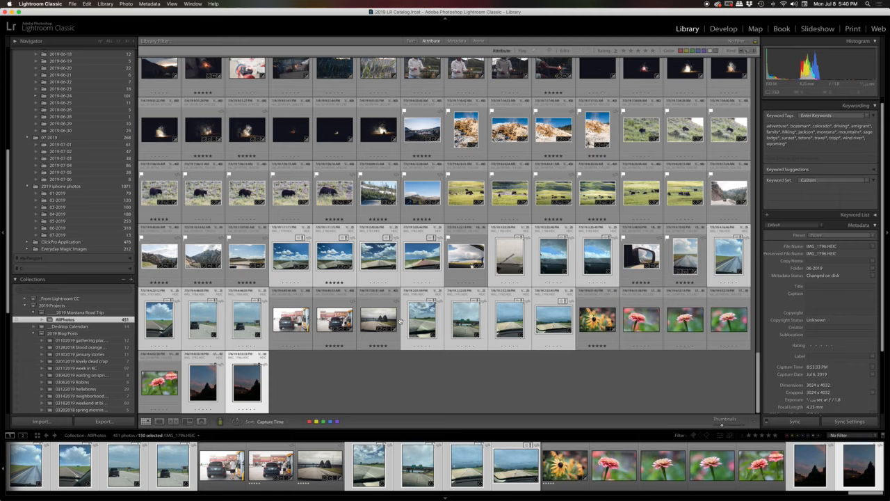
{"action": "left_click", "coordinate": [324, 377]}
{"action": "scroll", "coordinate": [344, 226], "scroll_direction": "up", "scroll_amount": 20}
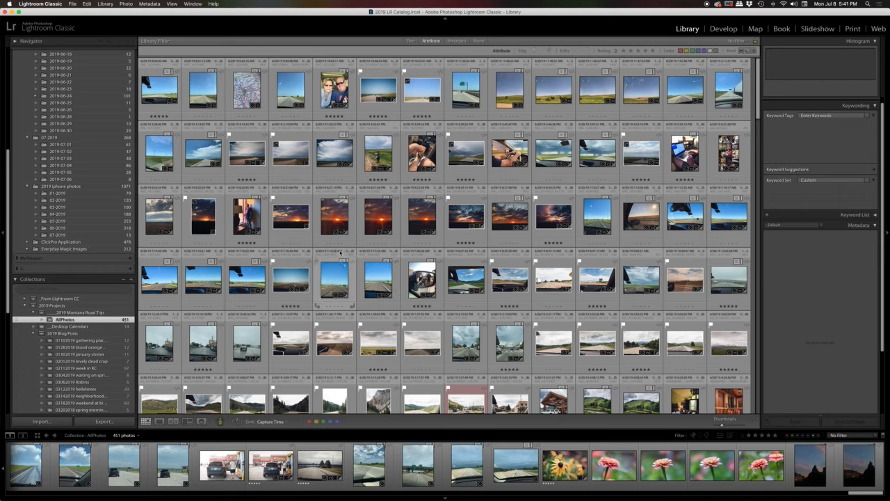
Create a collection named Driving inside the 2019 Montana Road Trip set
{"action": "right_click", "coordinate": [112, 313]}
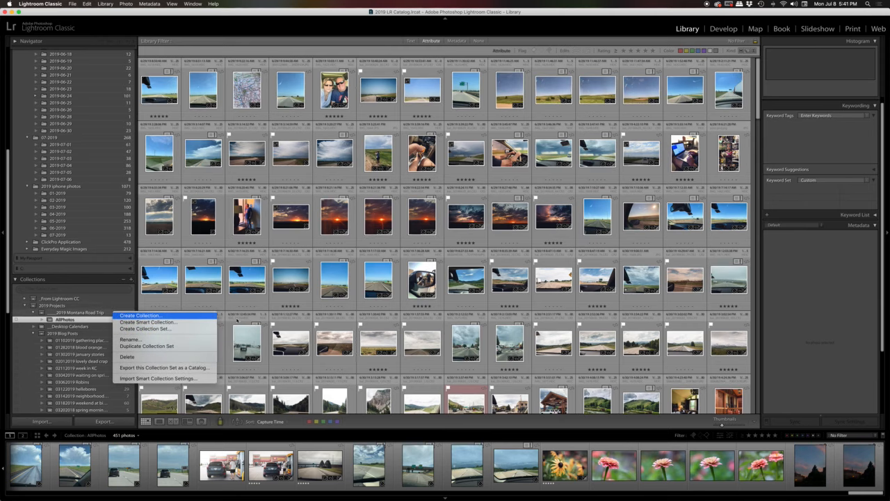
{"action": "left_click", "coordinate": [120, 317]}
{"action": "type", "text": "Drov"}
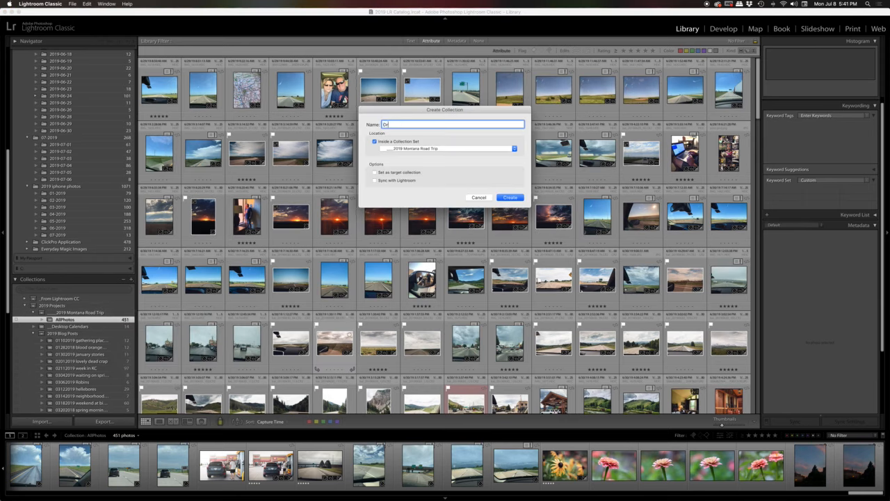
{"action": "key", "text": "BackSpace"}
{"action": "key", "text": "BackSpace"}
{"action": "type", "text": "iving"}
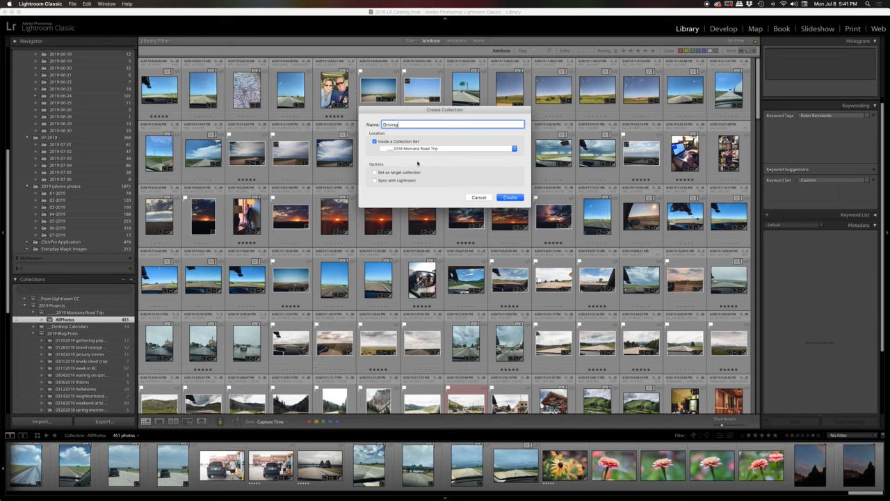
{"action": "left_click", "coordinate": [518, 198]}
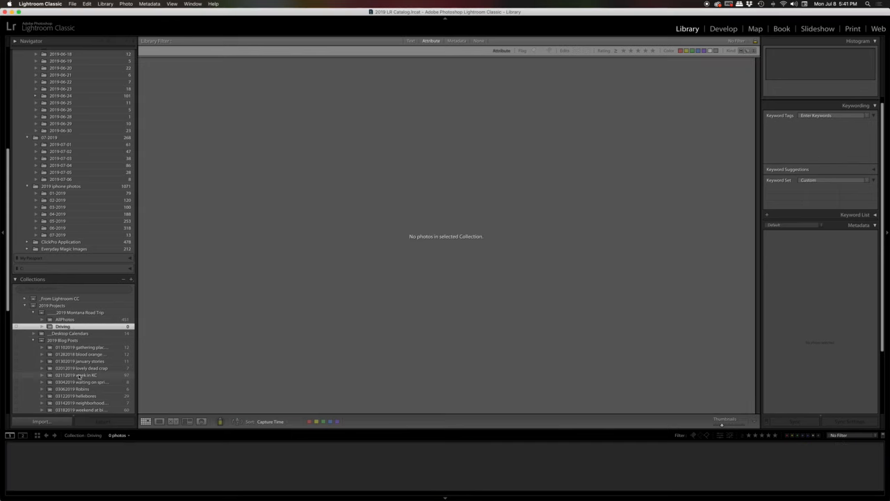
Create a collection named Tetons inside the 2019 Montana Road Trip set
{"action": "right_click", "coordinate": [87, 313]}
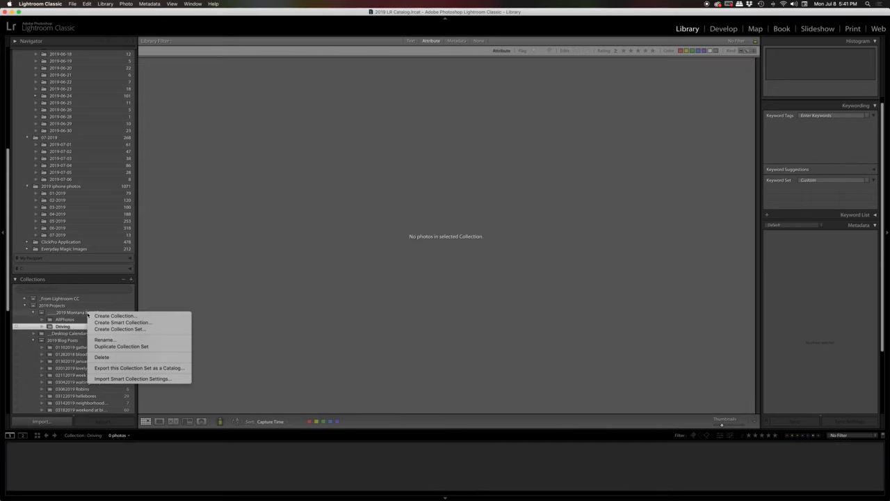
{"action": "left_click", "coordinate": [111, 316]}
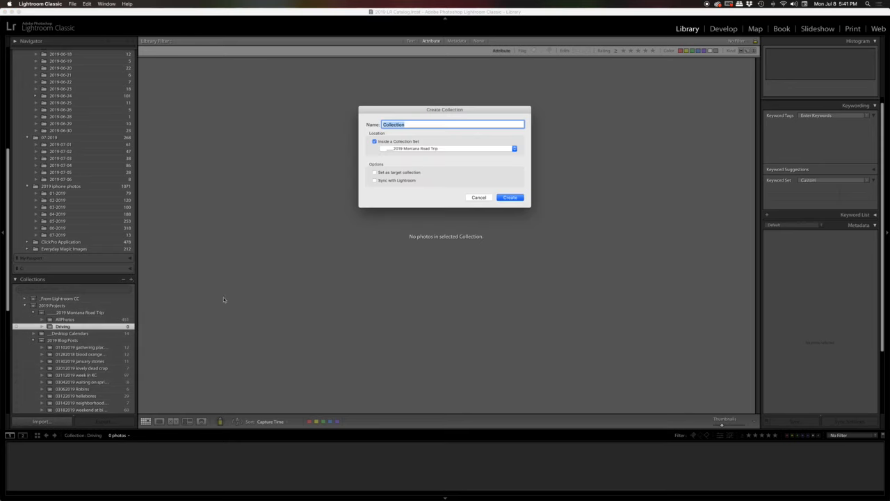
{"action": "type", "text": "Tetons"}
{"action": "key", "text": "Return"}
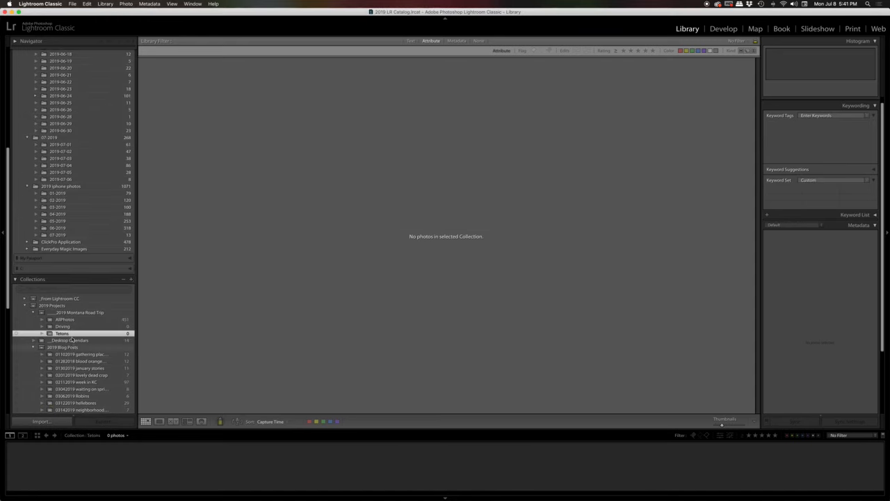
Create a collection named Yellowstone inside the 2019 Montana Road Trip set
{"action": "right_click", "coordinate": [86, 314]}
{"action": "left_click", "coordinate": [90, 316]}
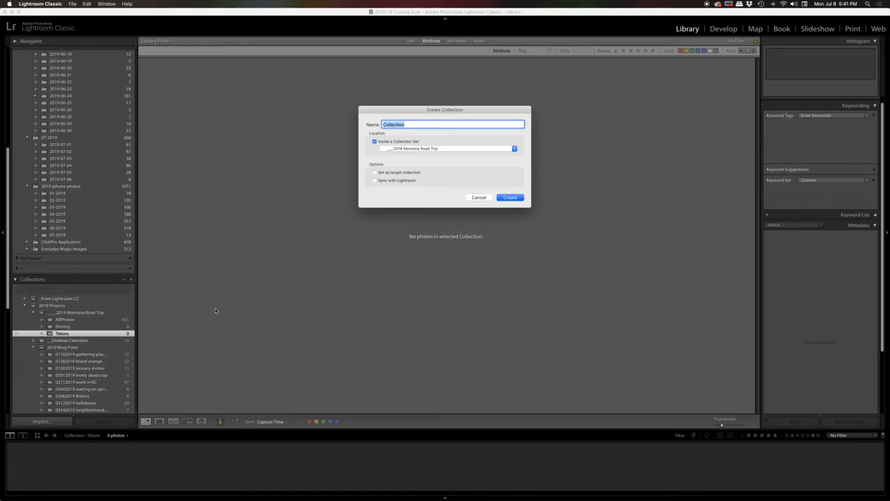
{"action": "type", "text": "Yellowstone"}
{"action": "key", "text": "Return"}
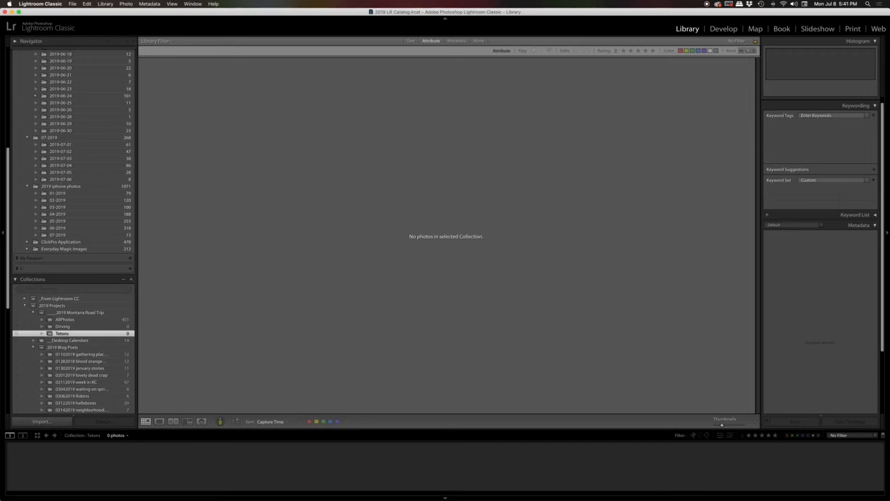
Create a collection named Jackson inside the 2019 Montana Road Trip set
{"action": "right_click", "coordinate": [92, 314]}
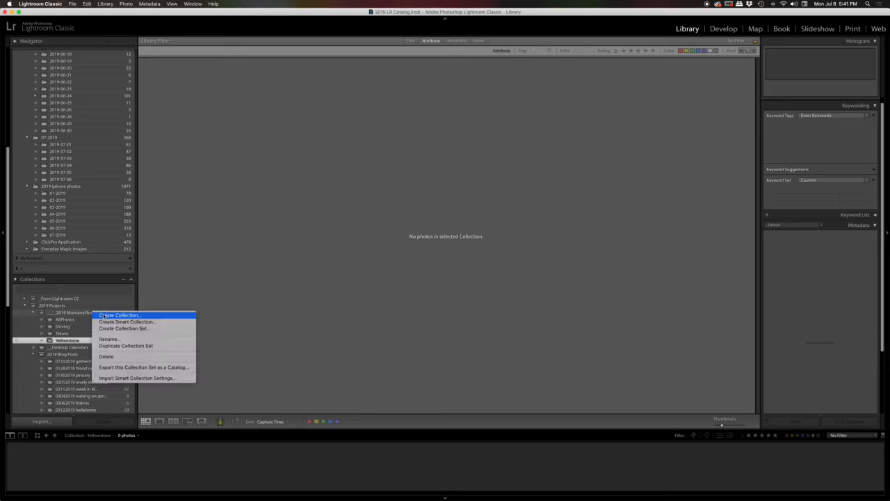
{"action": "left_click", "coordinate": [110, 317]}
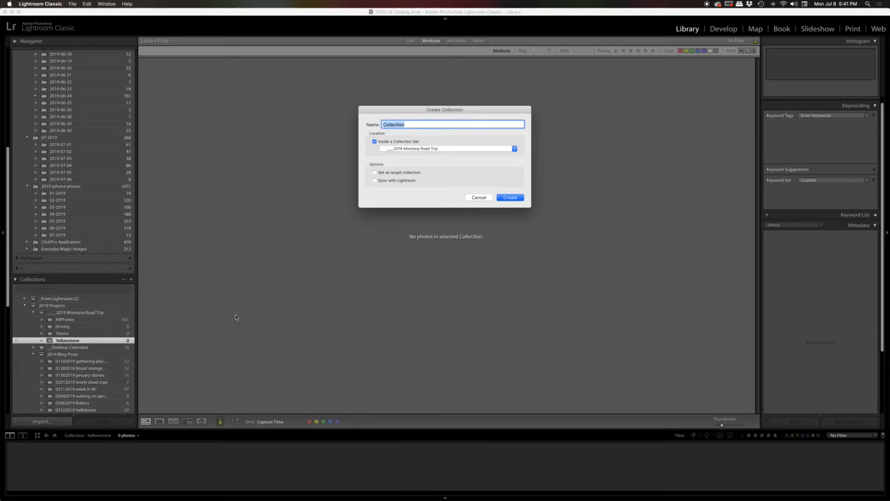
{"action": "type", "text": "Jackson"}
{"action": "key", "text": "Return"}
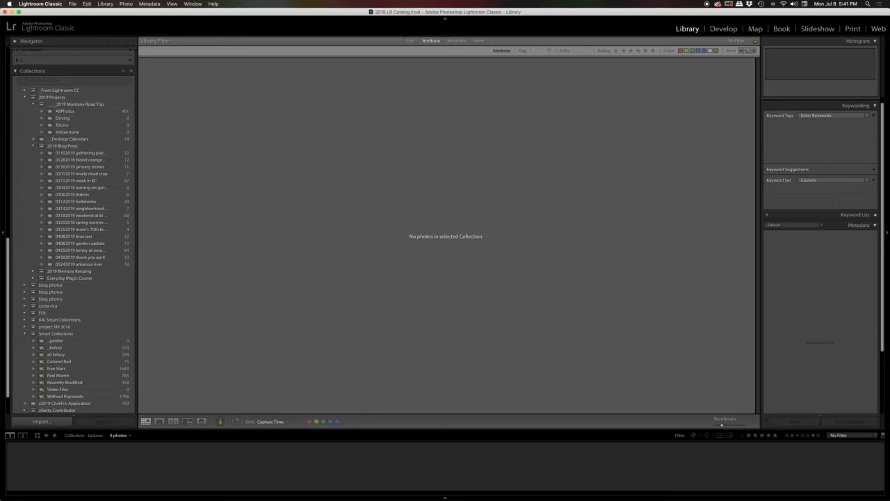
Create a collection named Montana inside the 2019 Montana Road Trip set
{"action": "right_click", "coordinate": [94, 313]}
{"action": "left_click", "coordinate": [110, 315]}
{"action": "type", "text": "mon"}
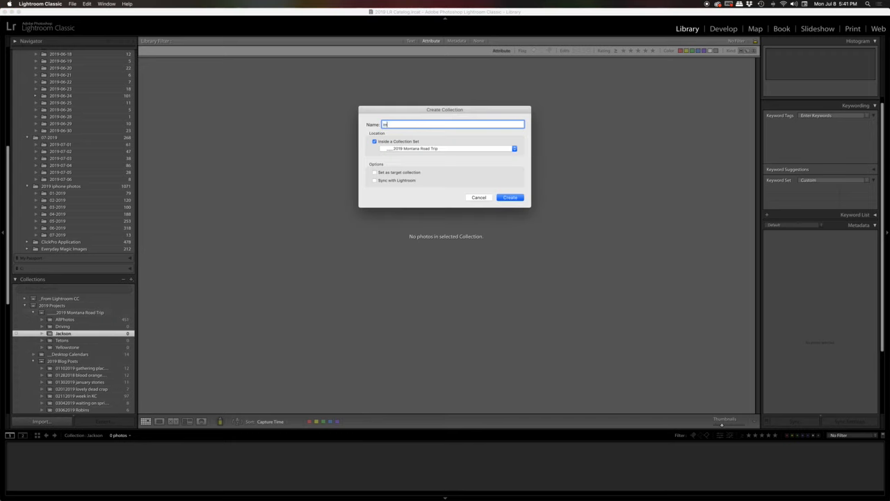
{"action": "key", "text": "BackSpace"}
{"action": "key", "text": "BackSpace"}
{"action": "key", "text": "BackSpace"}
{"action": "type", "text": "Montana"}
{"action": "key", "text": "Return"}
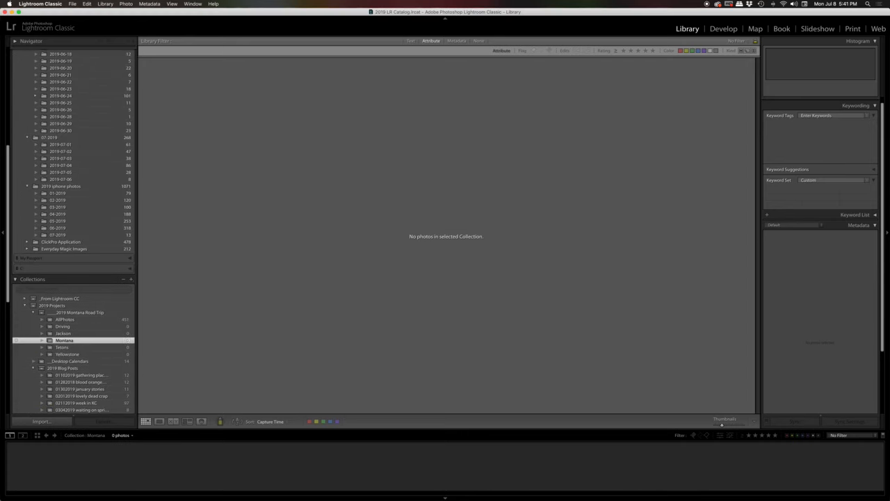
Add the first 26 photos of the AllPhotos collection to the Driving collection
{"action": "left_click", "coordinate": [101, 320]}
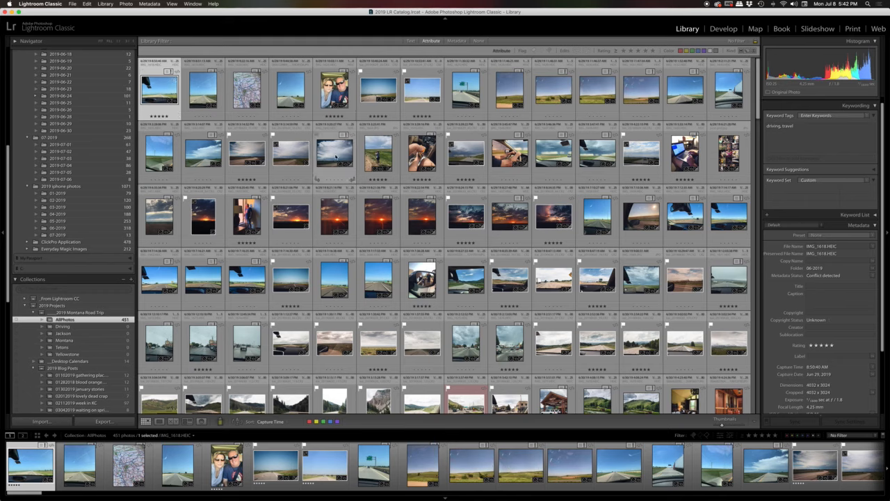
{"action": "left_click", "coordinate": [336, 158], "text": "shift"}
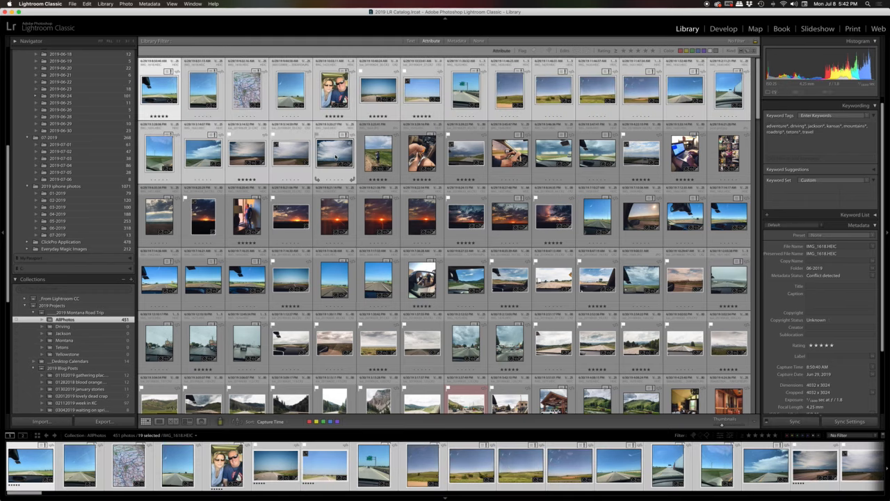
{"action": "left_click", "coordinate": [373, 291]}
{"action": "left_click", "coordinate": [334, 284], "text": "shift"}
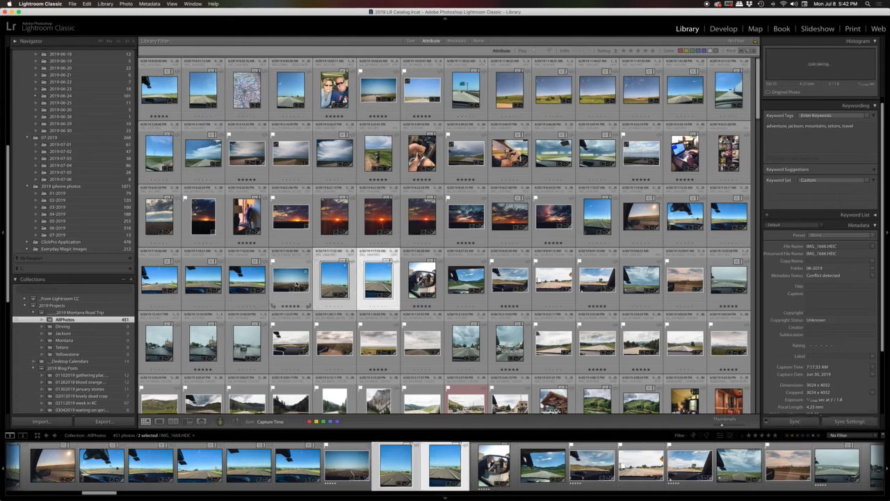
{"action": "left_click", "coordinate": [159, 94]}
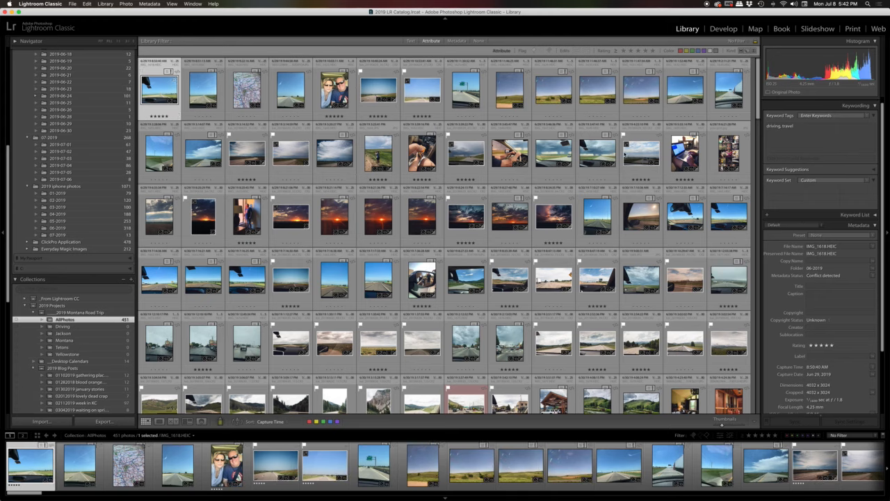
{"action": "left_click", "coordinate": [641, 158], "text": "shift"}
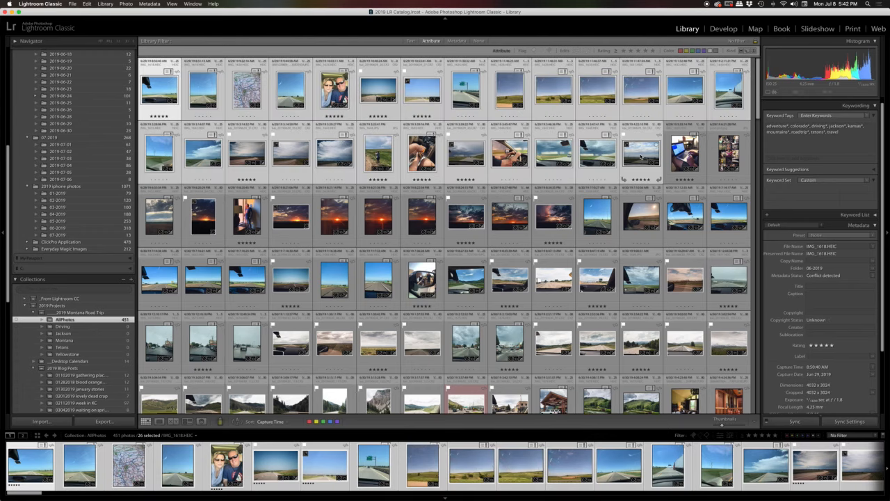
{"action": "left_click_drag", "start_coordinate": [164, 160], "coordinate": [87, 328]}
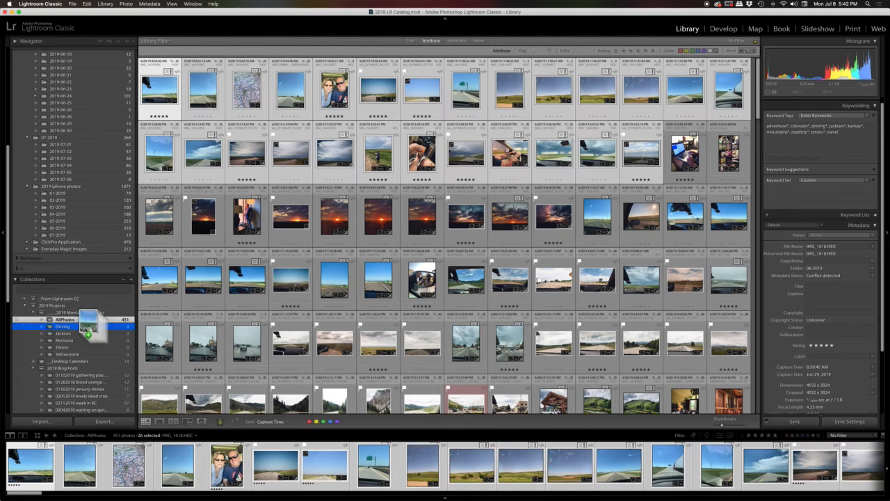
{"action": "left_click_drag", "start_coordinate": [88, 328], "coordinate": [86, 331]}
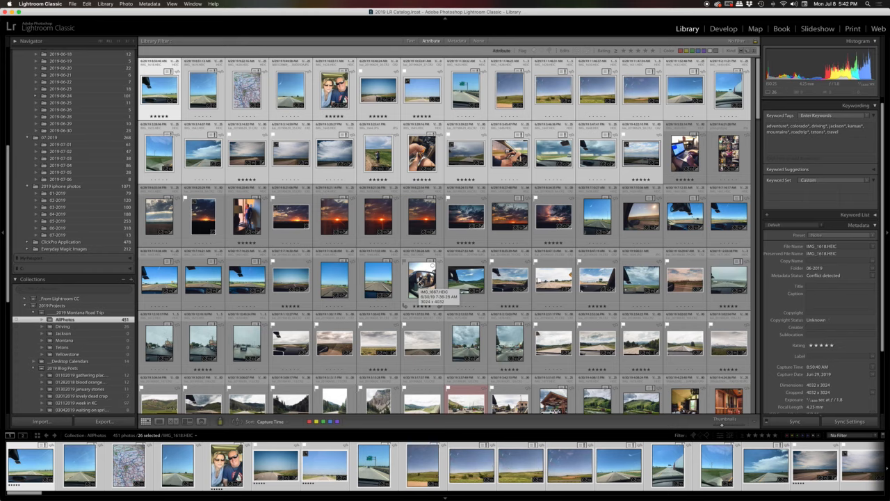
Add the 28 photos from the red-labelled street shot up to the first July 1 mountain landscape to the Jackson collection
{"action": "scroll", "coordinate": [419, 284], "scroll_direction": "down", "scroll_amount": 3}
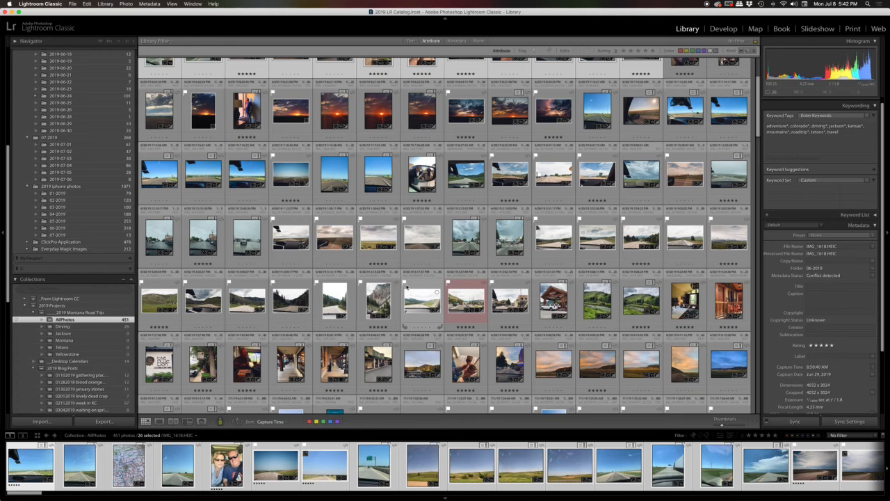
{"action": "scroll", "coordinate": [407, 285], "scroll_direction": "down", "scroll_amount": 2}
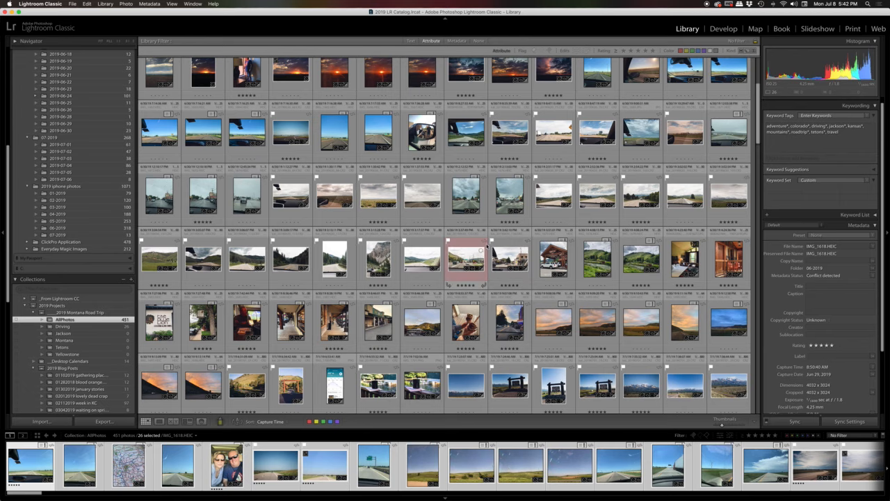
{"action": "left_click", "coordinate": [466, 259]}
{"action": "scroll", "coordinate": [466, 259], "scroll_direction": "down", "scroll_amount": 2}
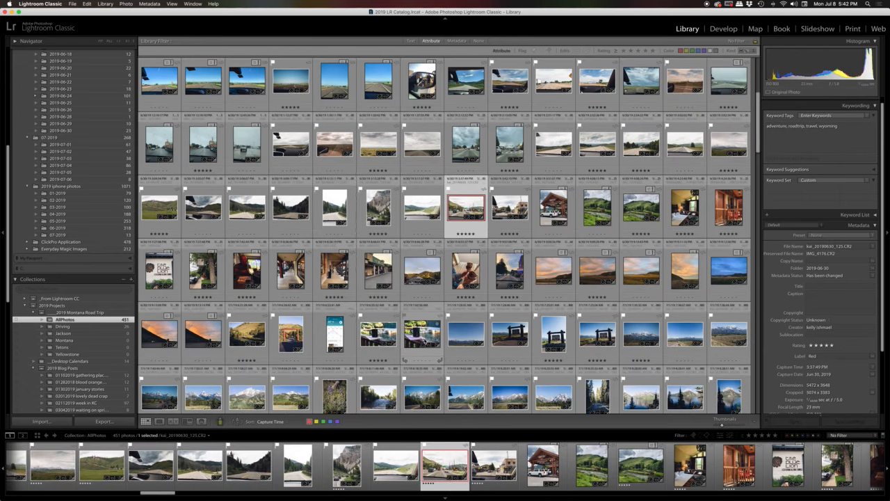
{"action": "left_click", "coordinate": [423, 333], "text": "shift"}
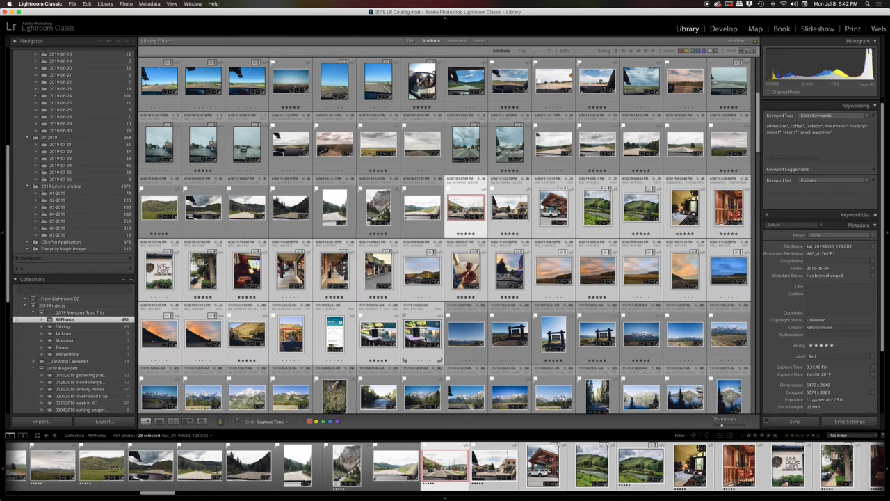
{"action": "left_click_drag", "start_coordinate": [259, 332], "coordinate": [96, 332]}
Add the 52 July 1 mountain and lake photos, ending just before the purple flower shots, to the Tetons collection
{"action": "scroll", "coordinate": [295, 318], "scroll_direction": "down", "scroll_amount": 5}
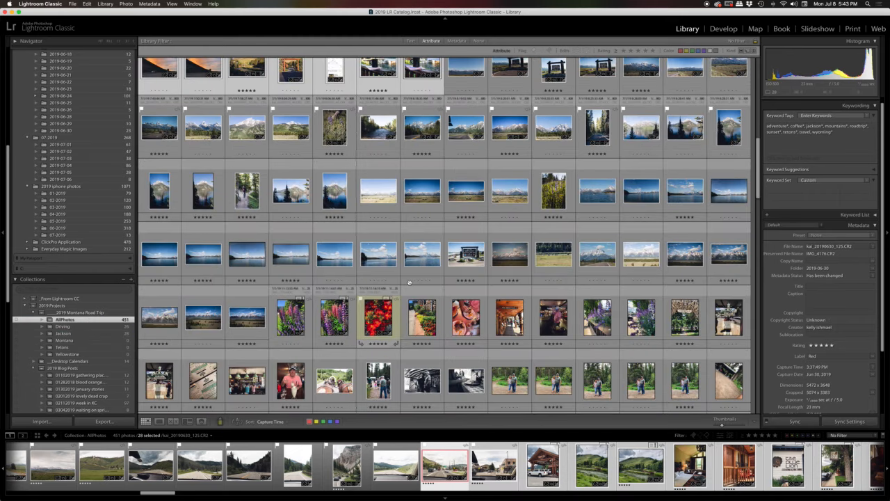
{"action": "scroll", "coordinate": [418, 268], "scroll_direction": "up", "scroll_amount": 1}
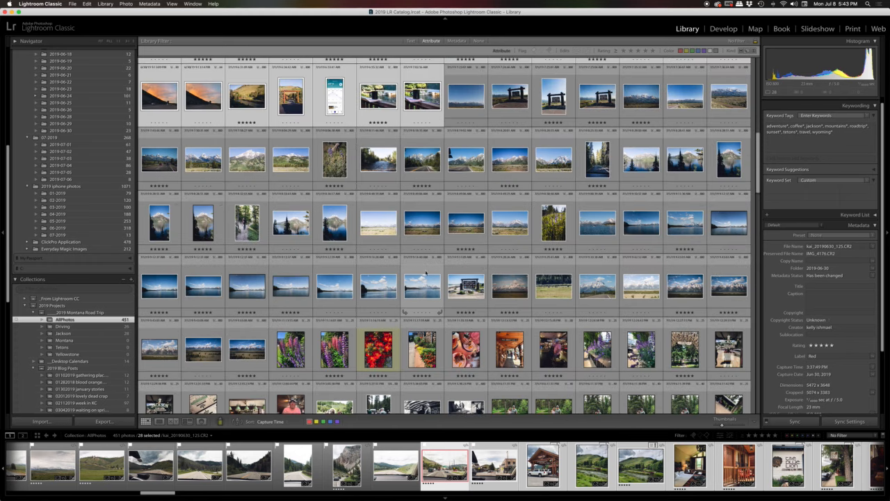
{"action": "left_click", "coordinate": [470, 99]}
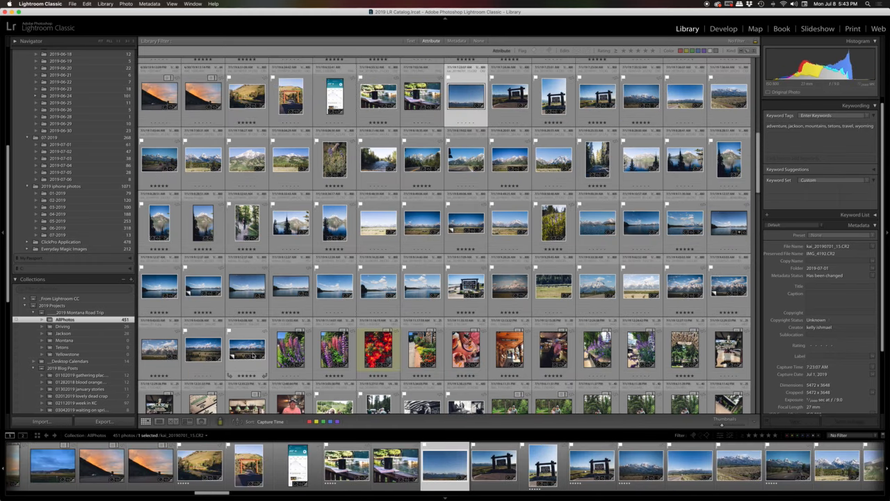
{"action": "left_click", "coordinate": [252, 355], "text": "shift"}
{"action": "left_click_drag", "start_coordinate": [253, 355], "coordinate": [96, 346]}
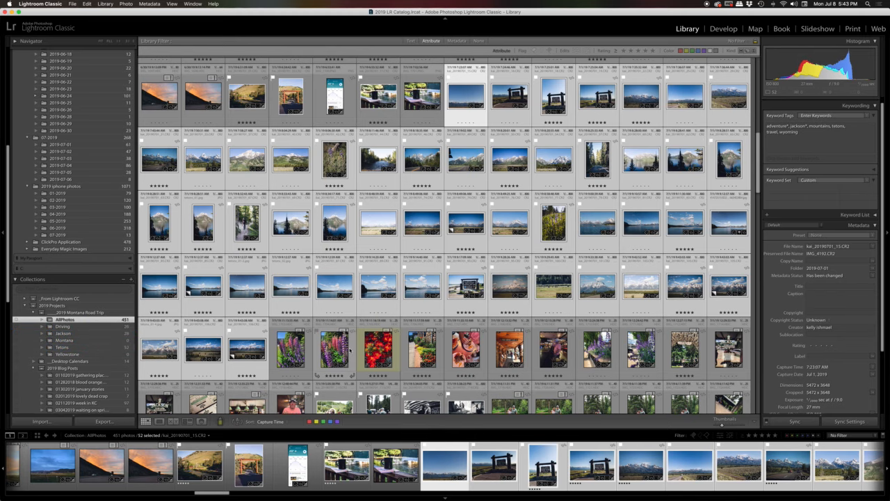
Add the 36 photos from the first purple flower shot through the last July 1 photo to the Jackson collection
{"action": "scroll", "coordinate": [349, 352], "scroll_direction": "down", "scroll_amount": 3}
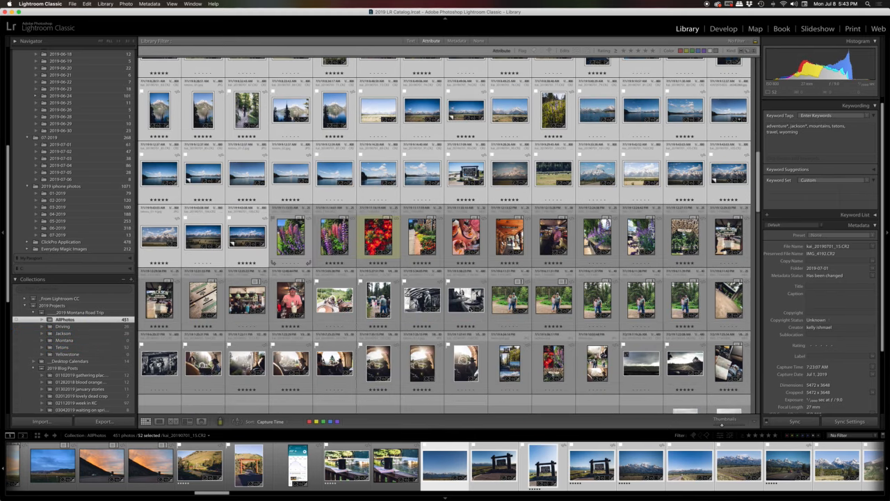
{"action": "left_click", "coordinate": [291, 240]}
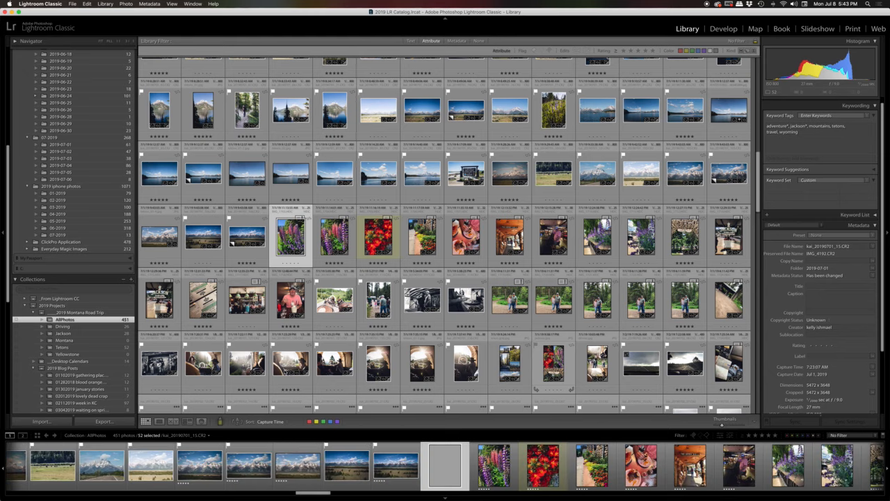
{"action": "left_click", "coordinate": [597, 364], "text": "shift"}
{"action": "left_click_drag", "start_coordinate": [162, 366], "coordinate": [112, 337]}
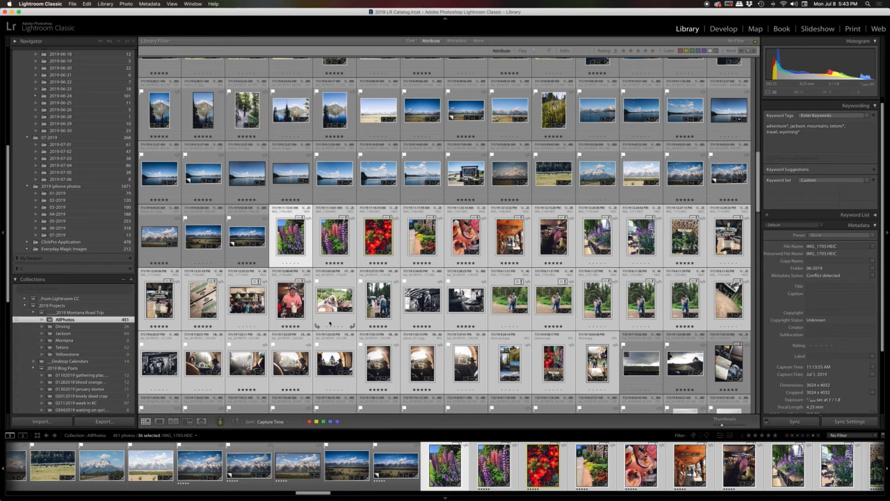
Look through the photos from July 2 onward to find where the Yellowstone series starts and ends
{"action": "scroll", "coordinate": [329, 323], "scroll_direction": "down", "scroll_amount": 5}
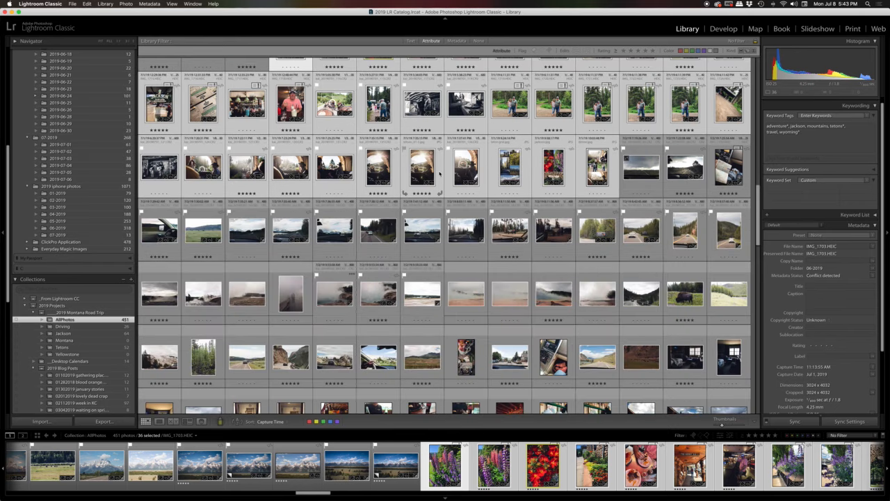
{"action": "scroll", "coordinate": [439, 173], "scroll_direction": "down", "scroll_amount": 3}
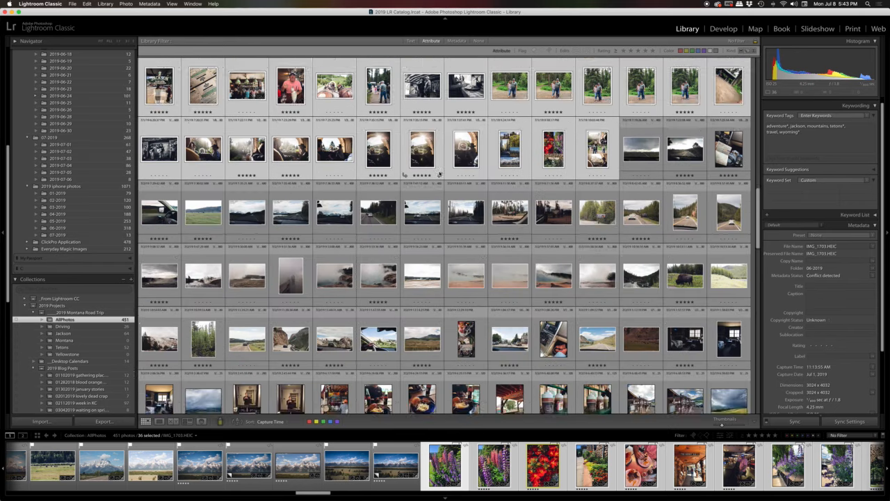
{"action": "scroll", "coordinate": [439, 173], "scroll_direction": "up", "scroll_amount": 2}
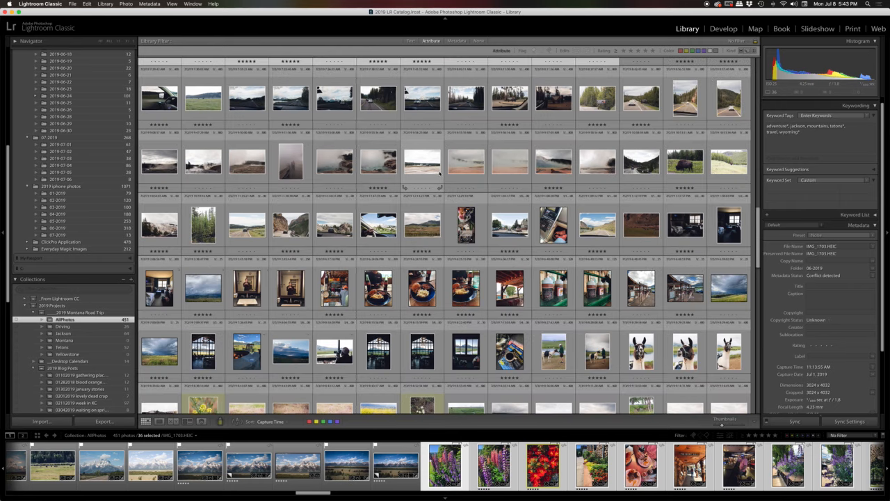
{"action": "scroll", "coordinate": [438, 173], "scroll_direction": "down", "scroll_amount": 5}
{"action": "scroll", "coordinate": [439, 173], "scroll_direction": "down", "scroll_amount": 10}
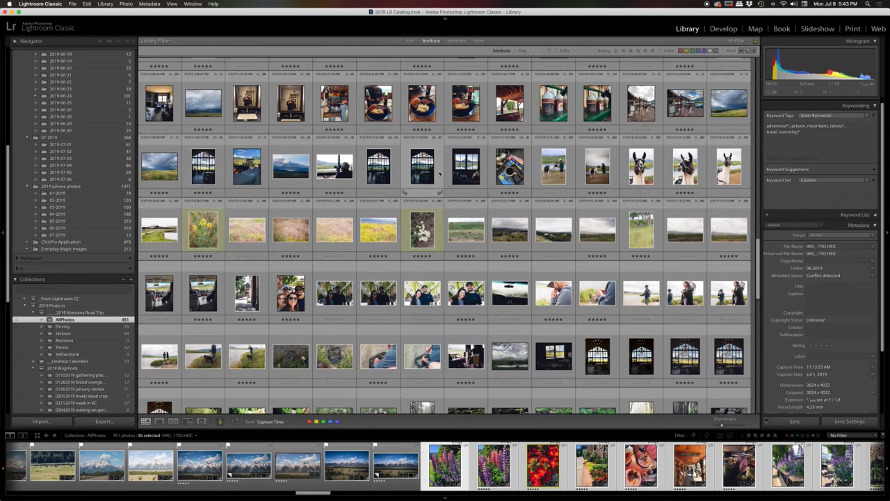
{"action": "scroll", "coordinate": [439, 173], "scroll_direction": "up", "scroll_amount": 7}
{"action": "scroll", "coordinate": [439, 174], "scroll_direction": "up", "scroll_amount": 8}
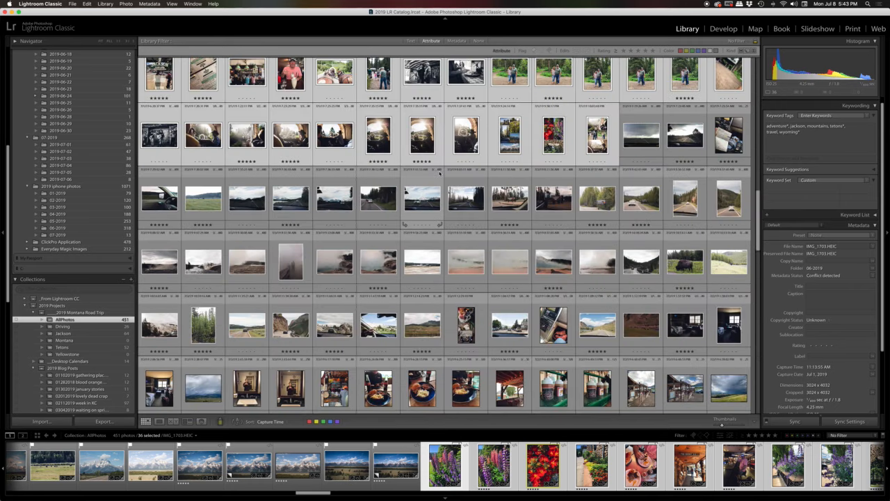
{"action": "scroll", "coordinate": [439, 173], "scroll_direction": "down", "scroll_amount": 3}
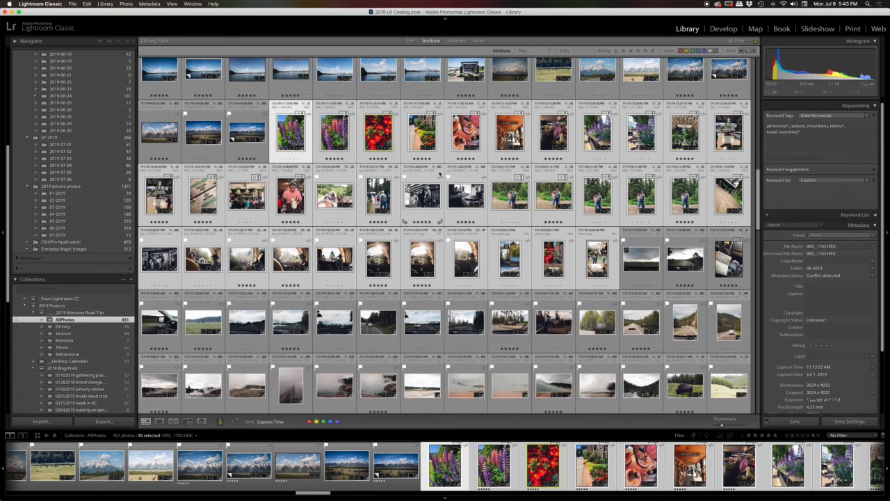
{"action": "scroll", "coordinate": [439, 173], "scroll_direction": "down", "scroll_amount": 2}
Add the 38 photos from the first July 2 shot through the meadow landscape after the geyser series to the Yellowstone collection
{"action": "left_click", "coordinate": [640, 191]}
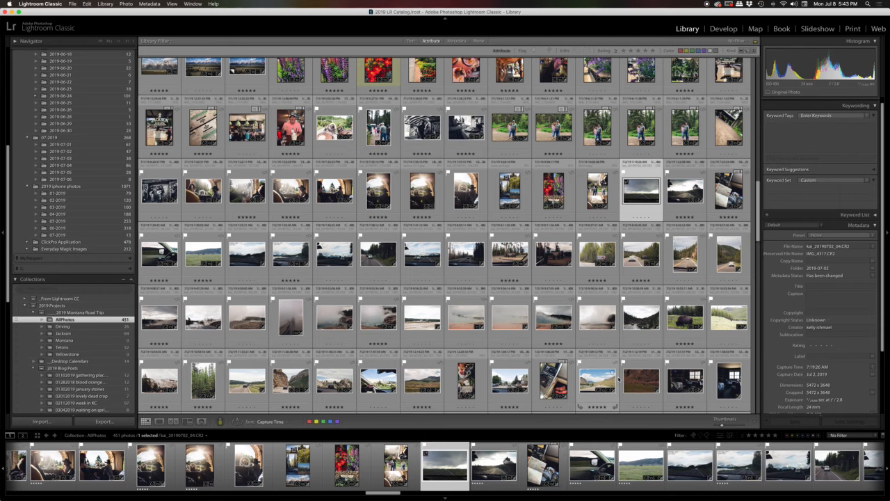
{"action": "scroll", "coordinate": [598, 362], "scroll_direction": "down", "scroll_amount": 2}
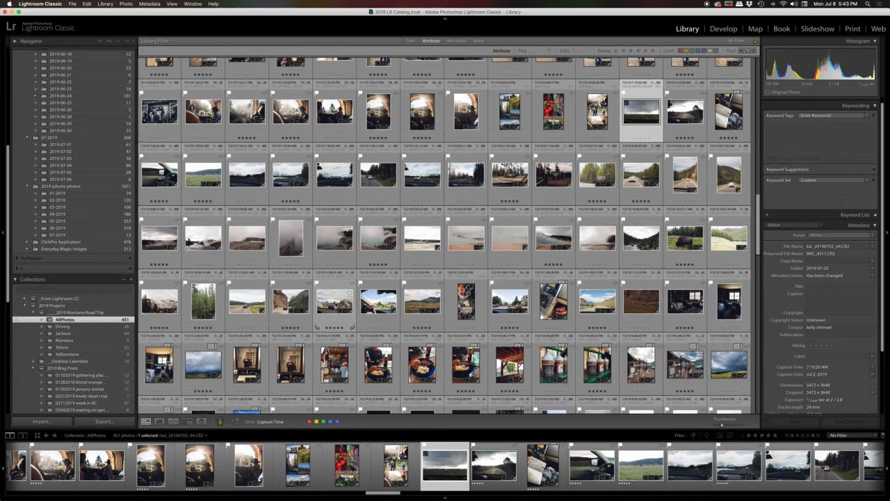
{"action": "scroll", "coordinate": [334, 306], "scroll_direction": "down", "scroll_amount": 1}
{"action": "scroll", "coordinate": [335, 306], "scroll_direction": "down", "scroll_amount": 2}
{"action": "scroll", "coordinate": [335, 306], "scroll_direction": "down", "scroll_amount": 2}
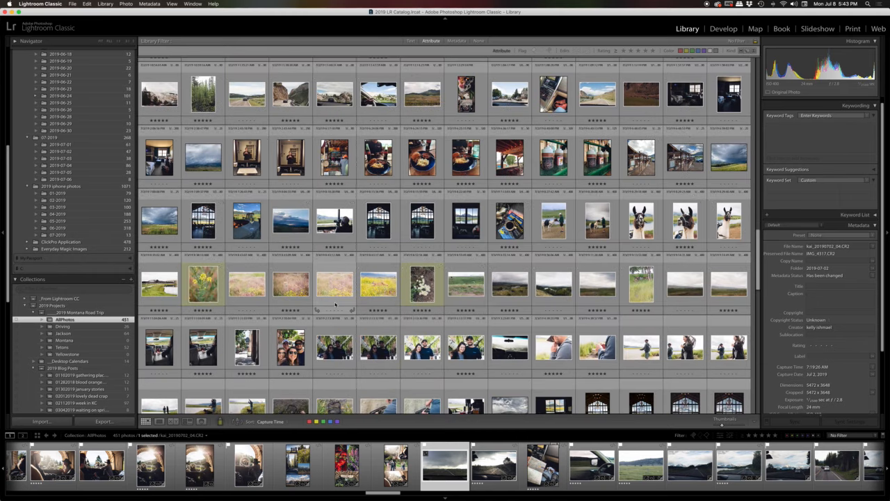
{"action": "scroll", "coordinate": [334, 306], "scroll_direction": "down", "scroll_amount": 2}
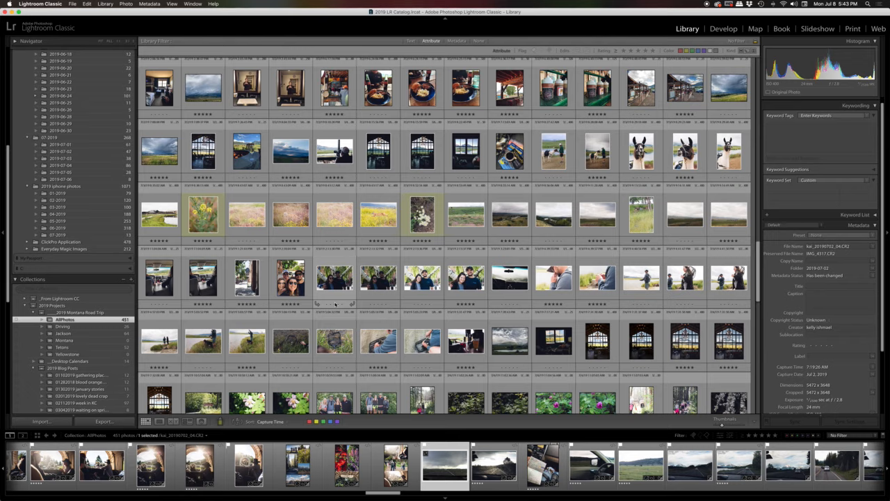
{"action": "scroll", "coordinate": [334, 304], "scroll_direction": "up", "scroll_amount": 6}
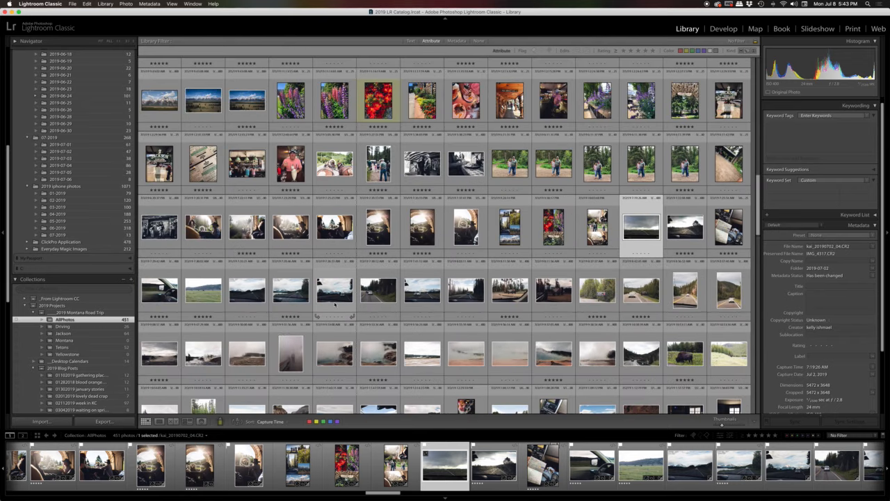
{"action": "scroll", "coordinate": [335, 304], "scroll_direction": "down", "scroll_amount": 2}
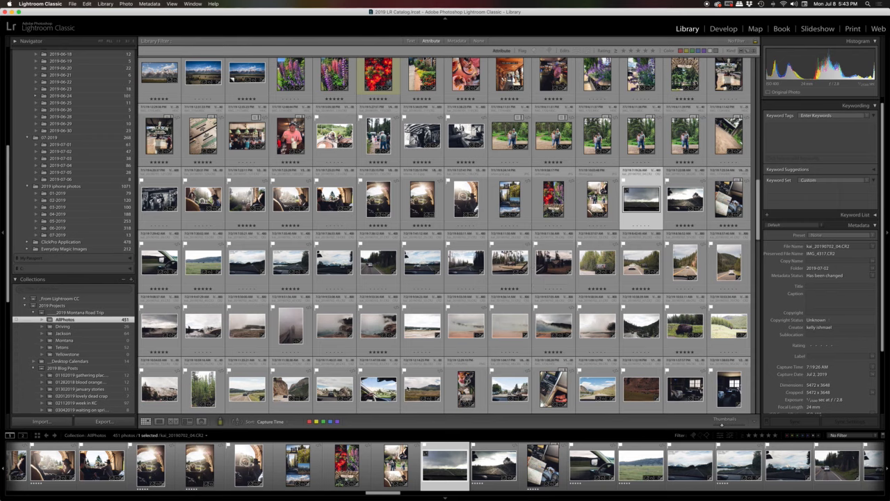
{"action": "left_click", "coordinate": [423, 390], "text": "shift"}
{"action": "left_click_drag", "start_coordinate": [104, 358], "coordinate": [67, 354]}
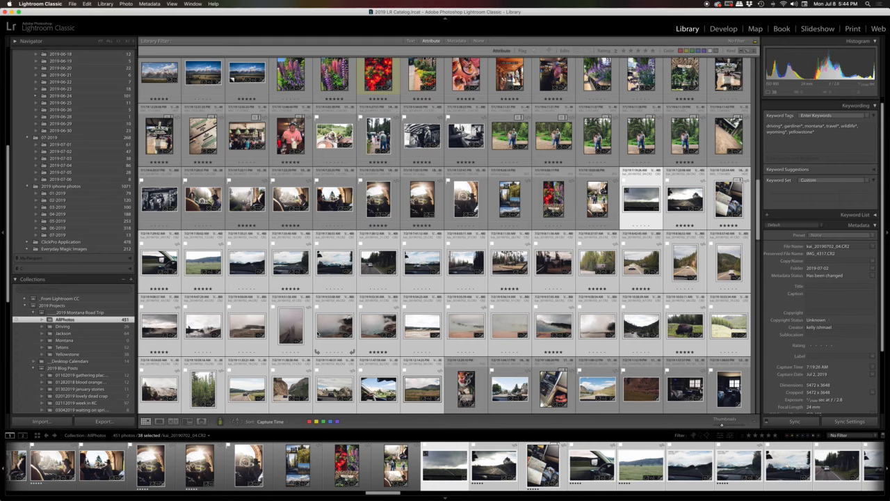
Open the keyword tags of the selected Yellowstone photos for editing
{"action": "left_click", "coordinate": [808, 147]}
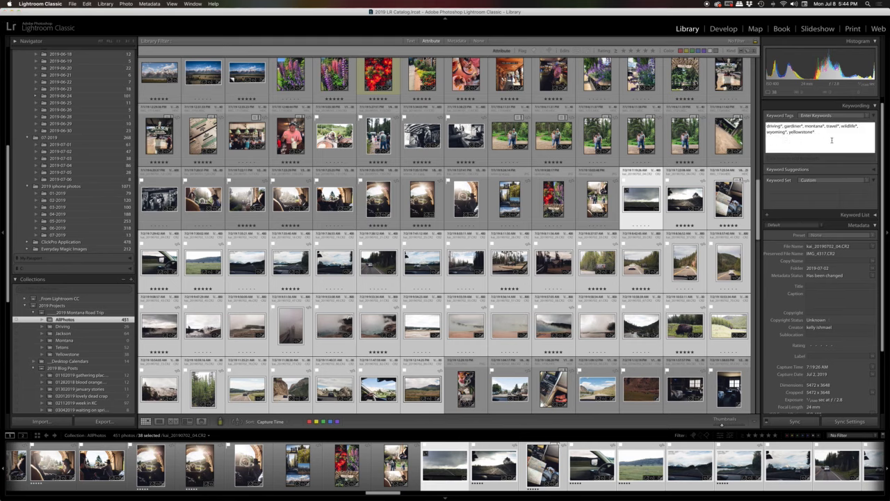